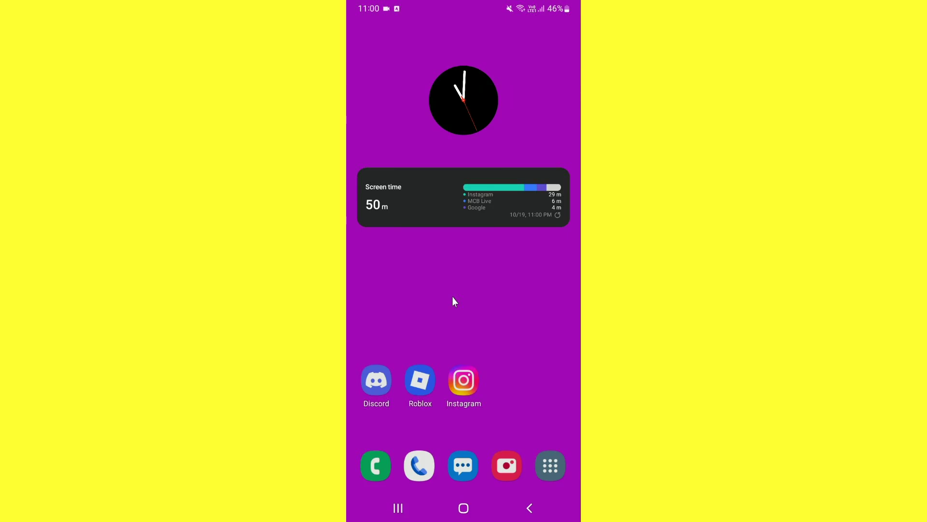
Step: Launch Instagram and go to the account's own profile page, showing suggested accounts
click(465, 376)
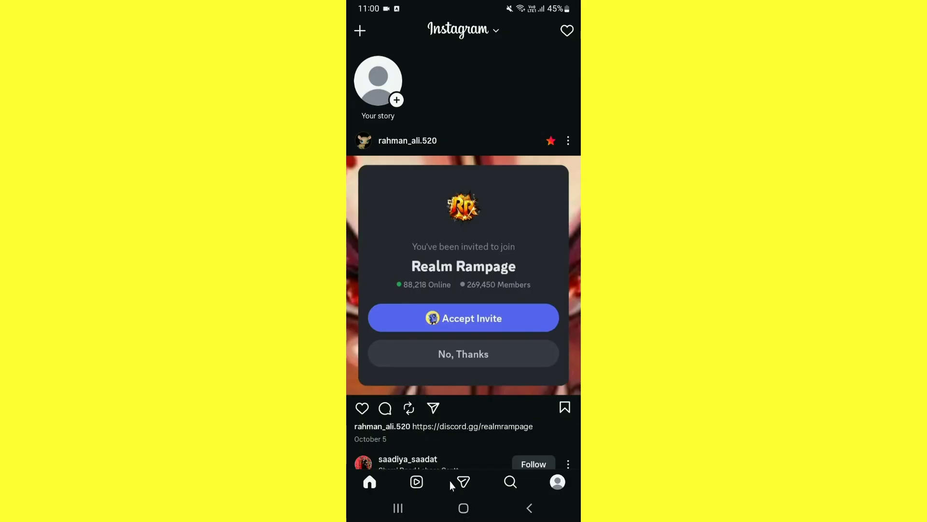
click(557, 482)
click(564, 143)
Step: Collapse the suggested accounts, refresh the profile, and browse the Settings and activity list
click(566, 143)
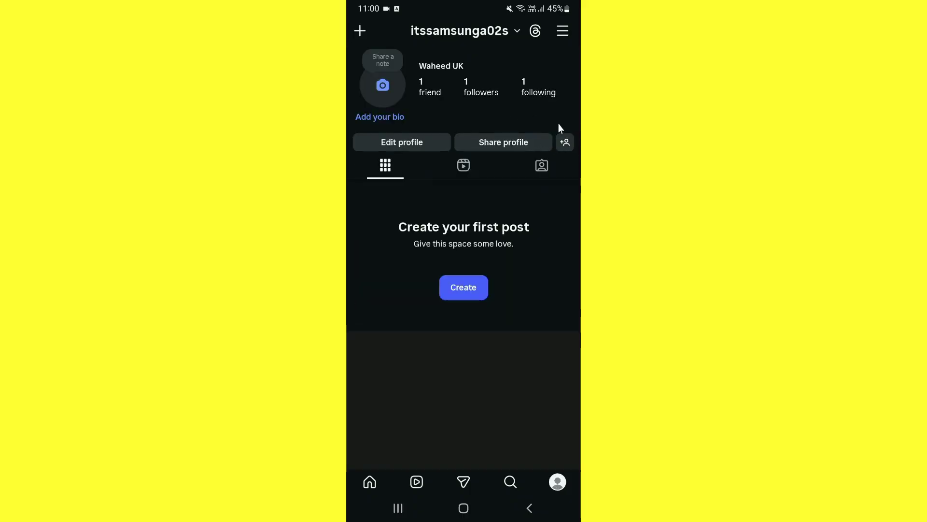
drag(430, 135, 436, 179)
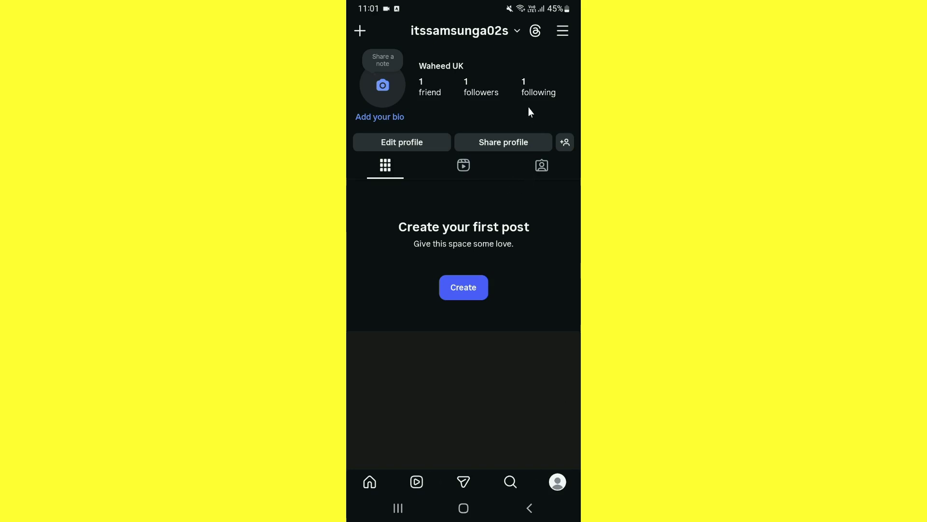
click(560, 33)
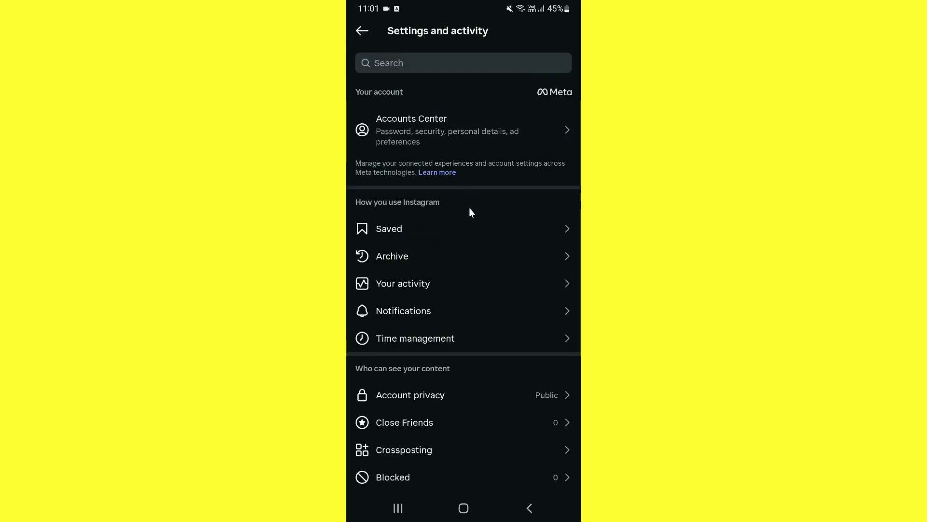
scroll(470, 213, down, 10)
scroll(471, 221, down, 10)
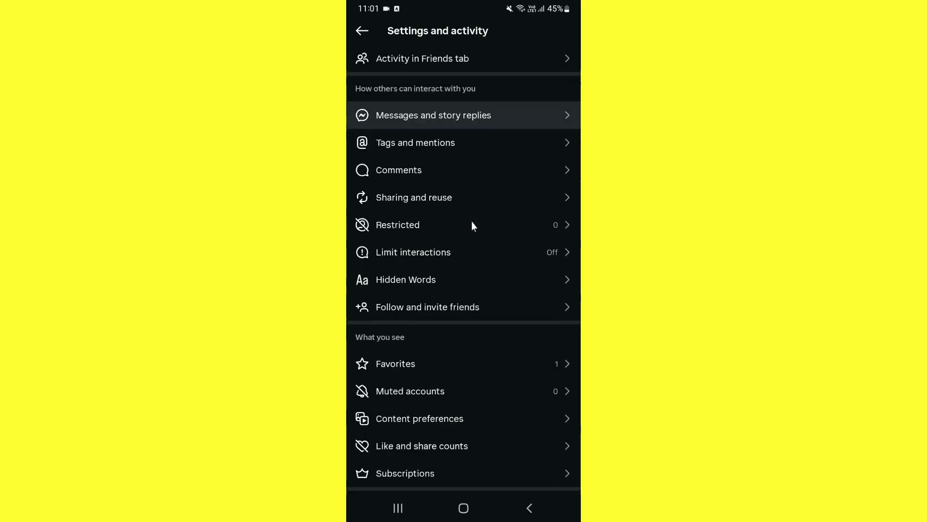
scroll(471, 219, down, 5)
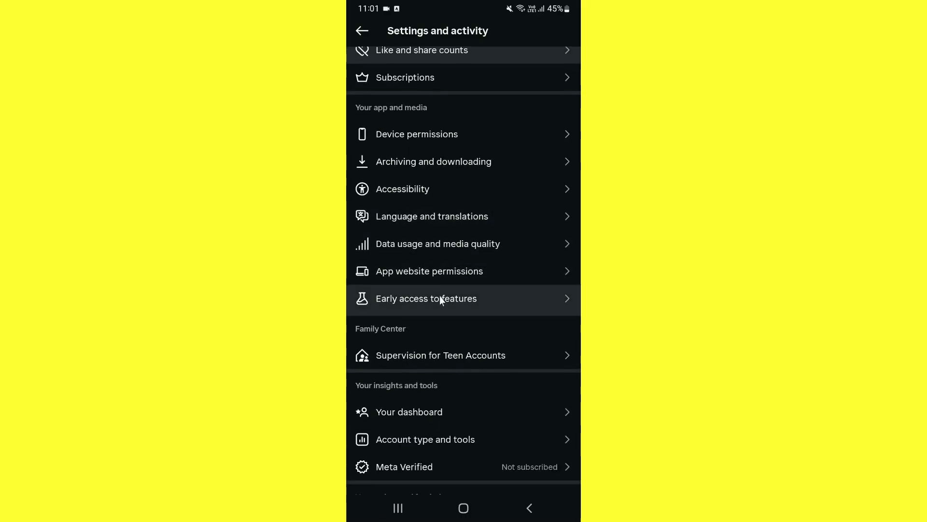
Step: Turn off Join the beta program under Early access to features and confirm Leave
click(442, 297)
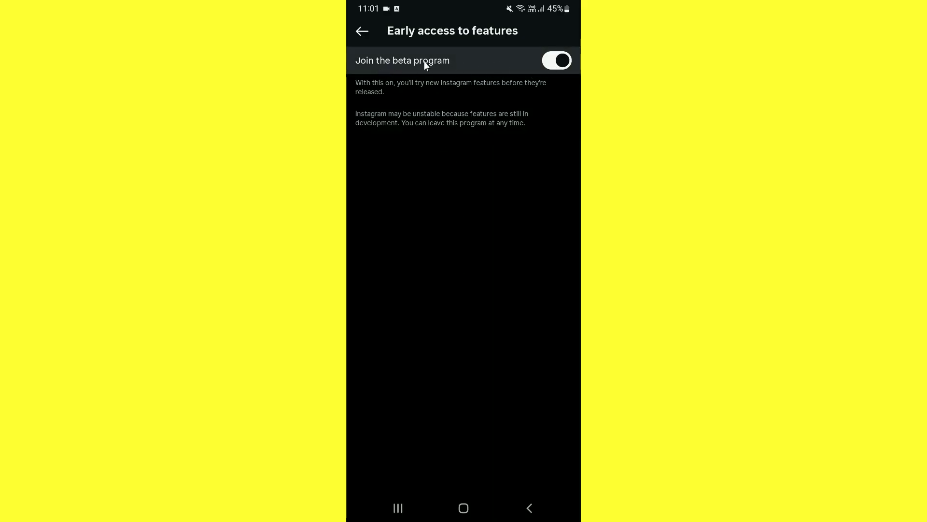
click(561, 61)
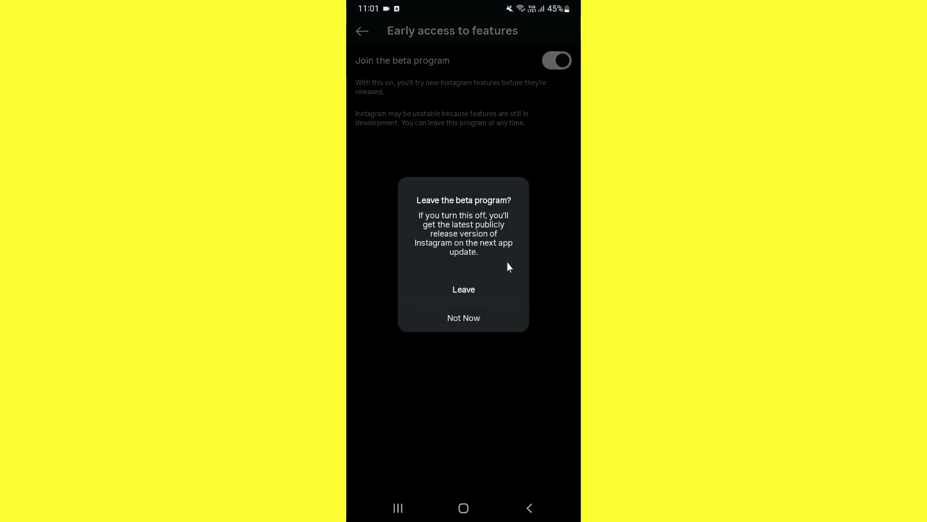
click(465, 289)
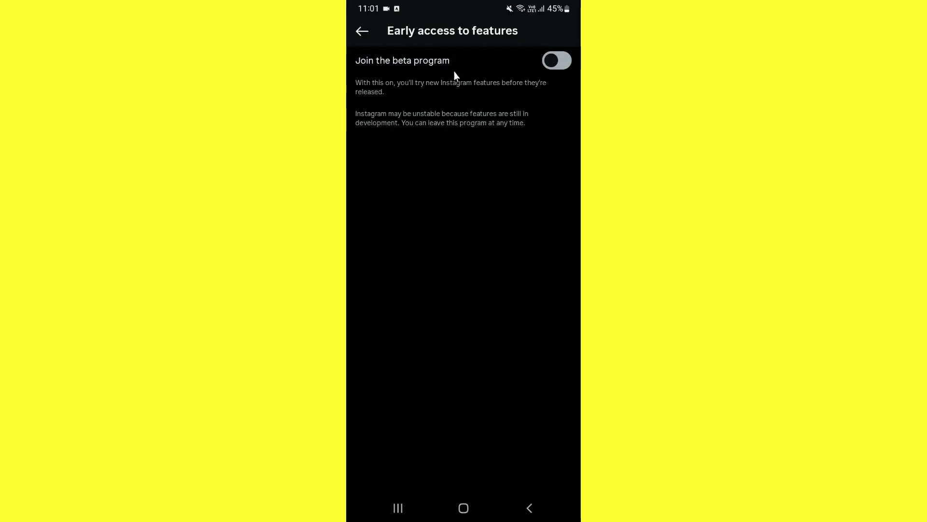
click(530, 59)
click(551, 62)
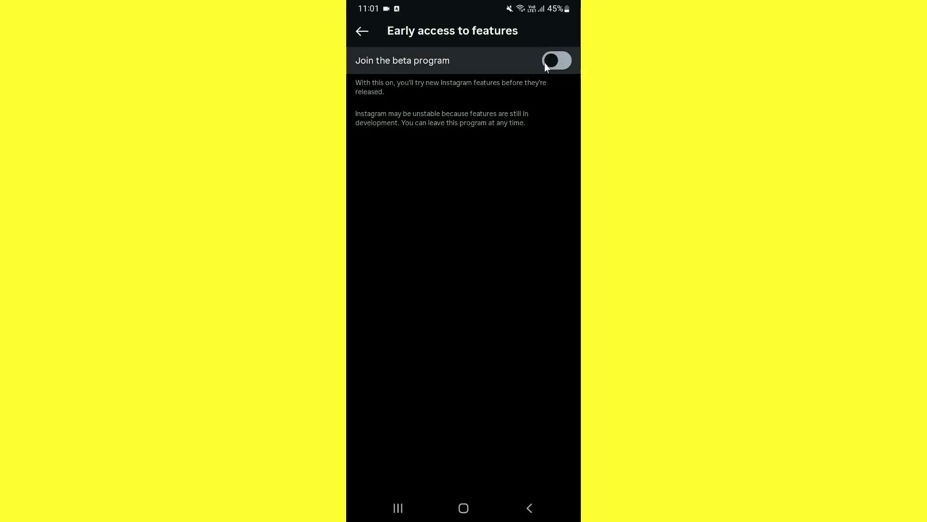
click(541, 56)
click(363, 30)
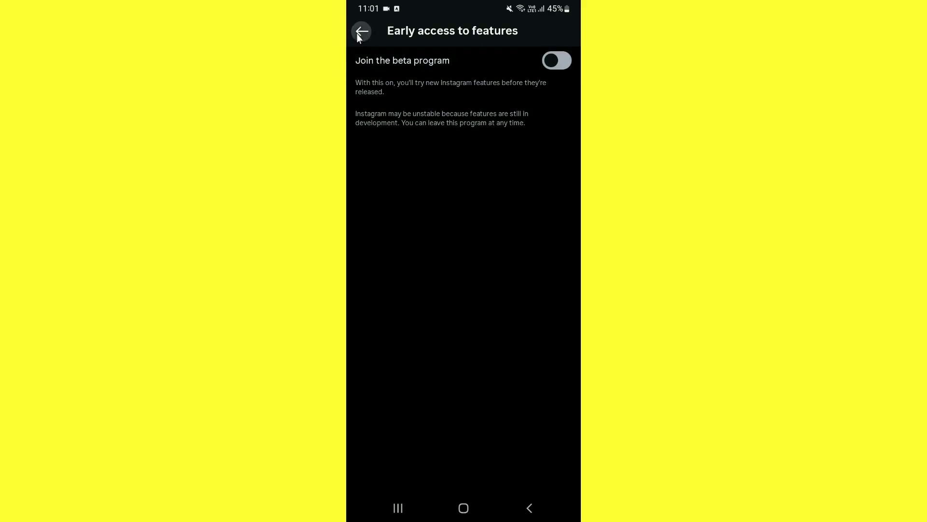
click(469, 507)
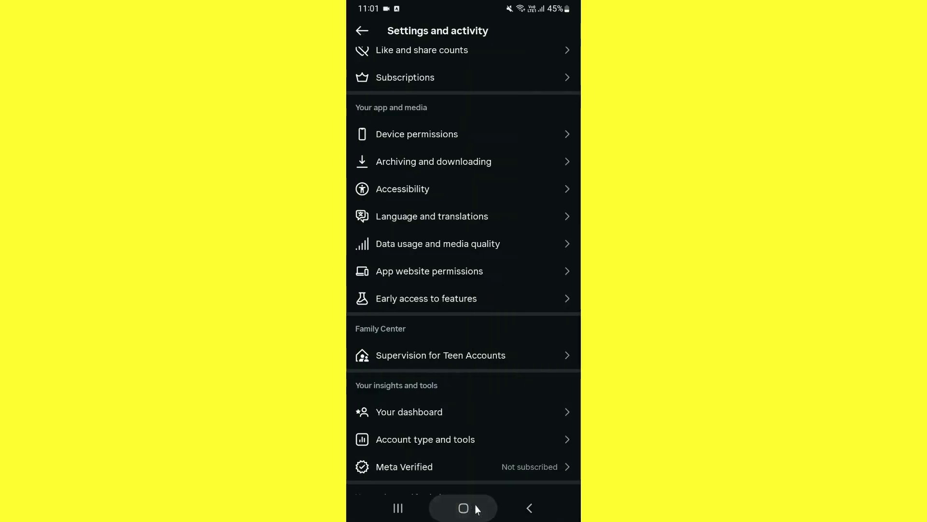
Step: Search the Apps list in Settings for 'ins' and open Instagram's App info
drag(434, 396, 412, 317)
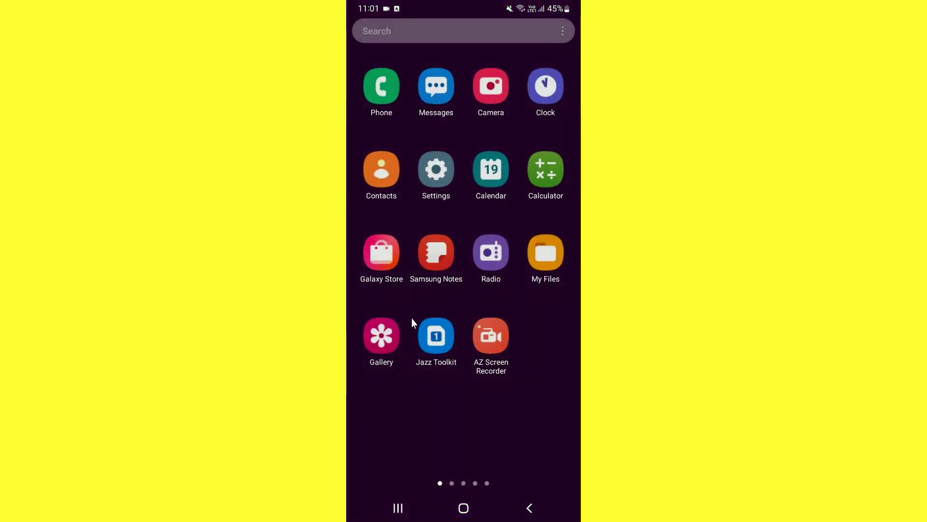
click(426, 176)
scroll(440, 312, down, 10)
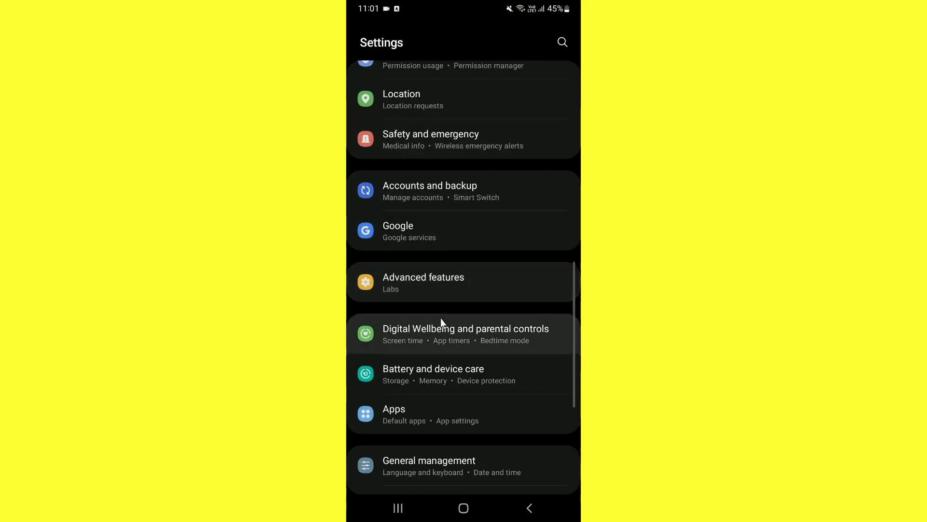
click(423, 327)
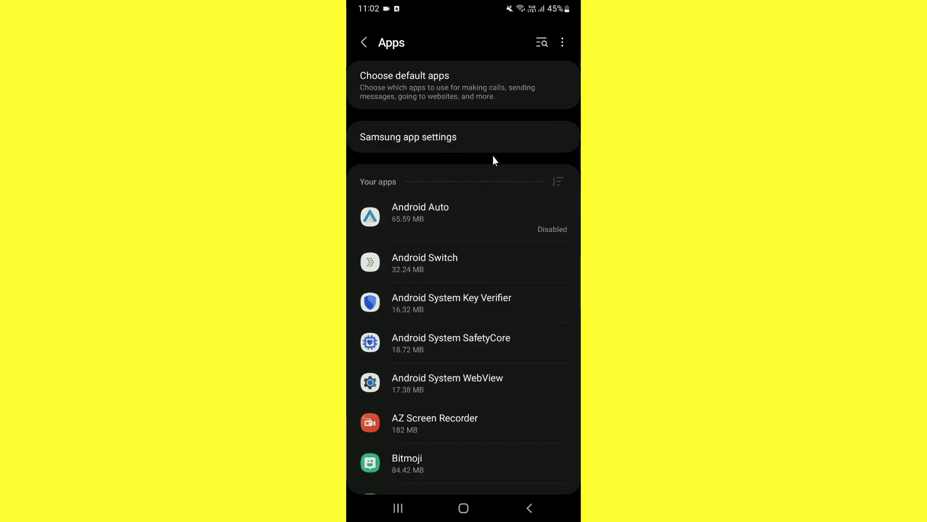
click(541, 43)
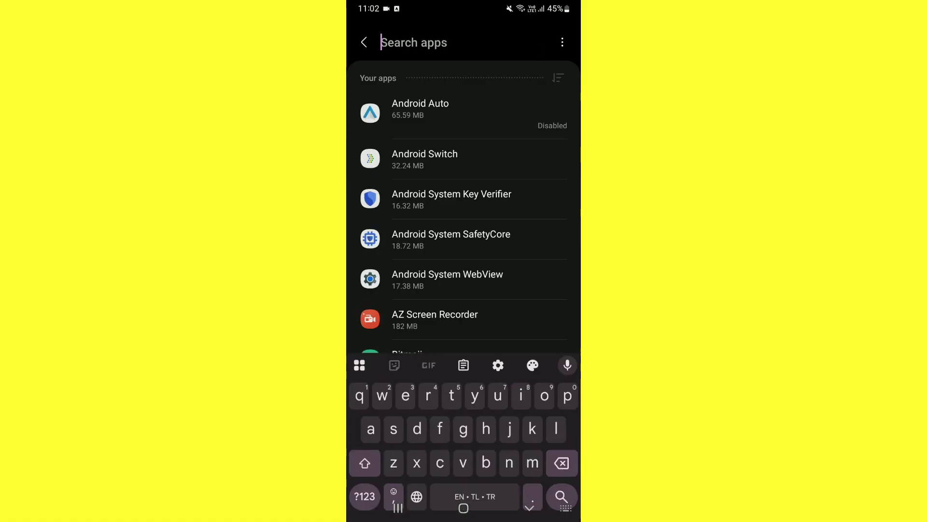
text(ins)
click(541, 102)
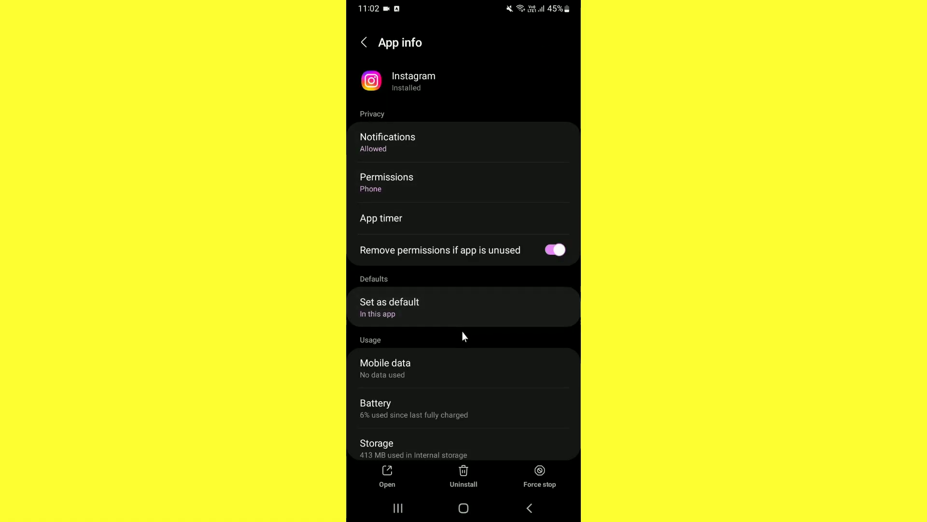
Step: Check Instagram's mobile data usage, then return to its App info
click(396, 370)
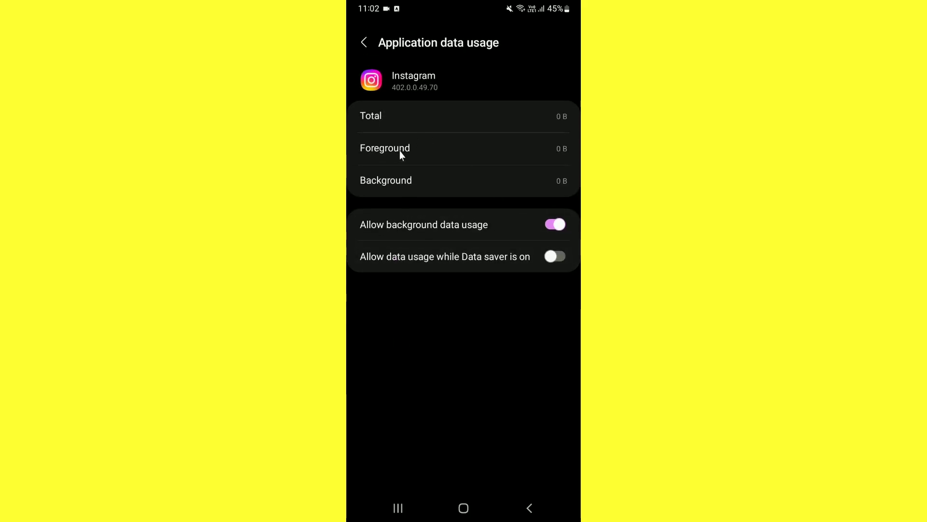
right_click(424, 255)
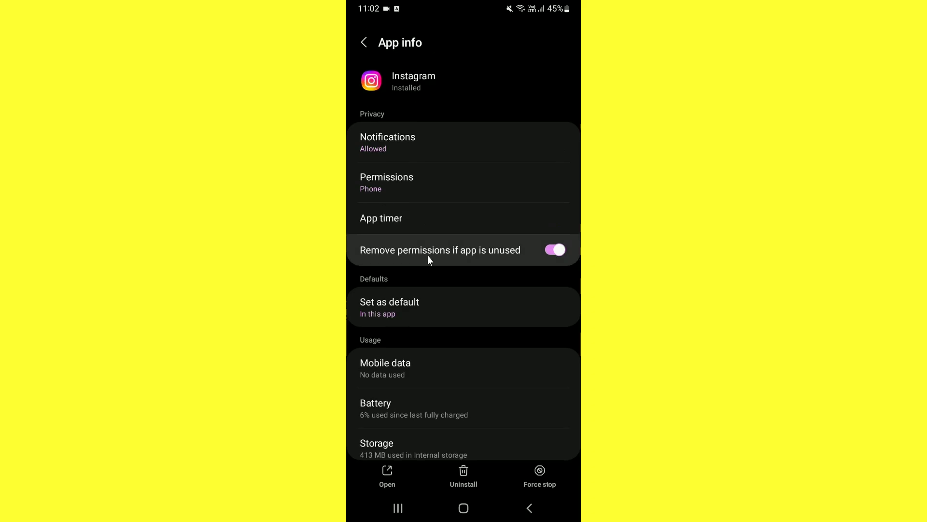
scroll(427, 264, down, 1)
Step: Clear Instagram's cache and data with OK, leaving 124 MB total storage
click(416, 407)
click(521, 477)
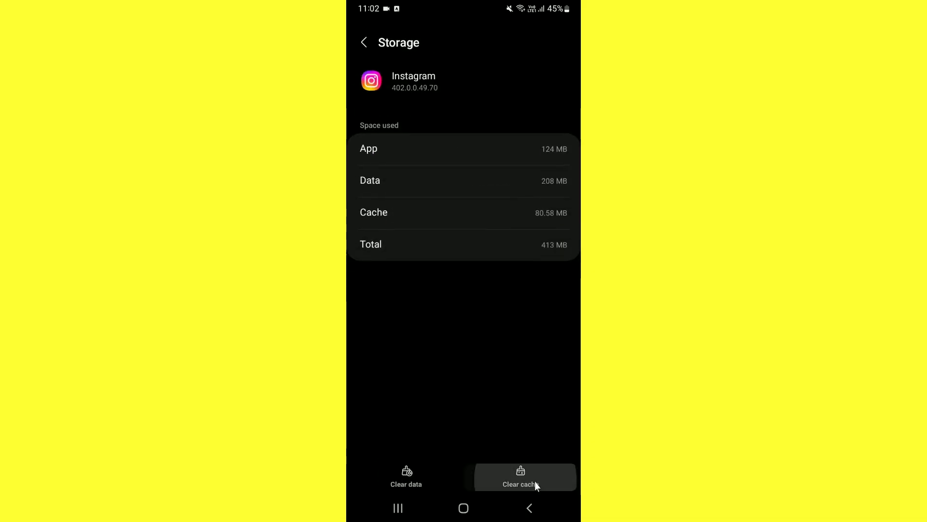
click(428, 488)
click(507, 454)
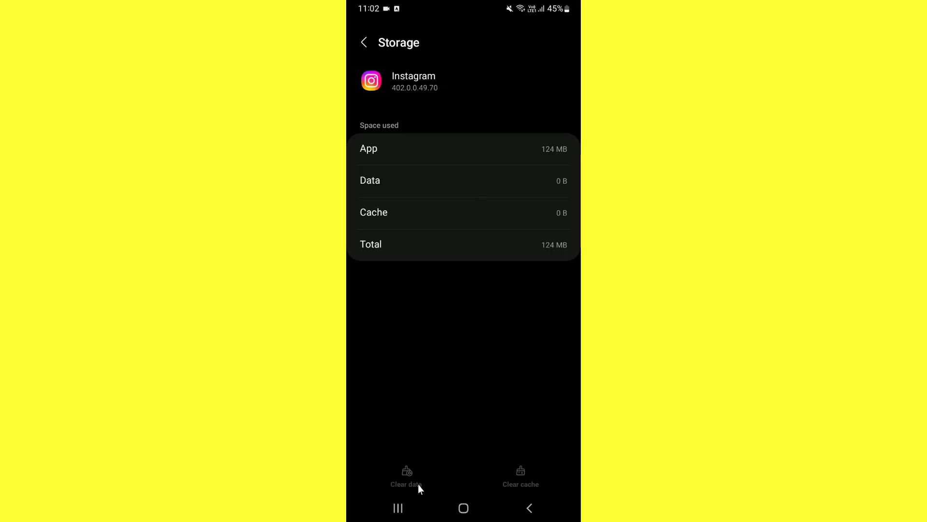
click(464, 508)
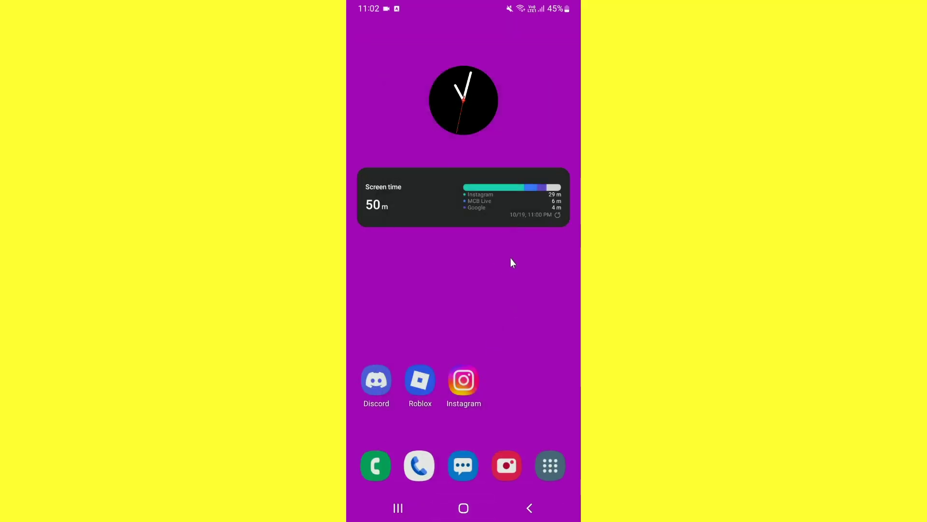
Step: Find and launch the Play Store from the app drawer
drag(499, 321, 479, 207)
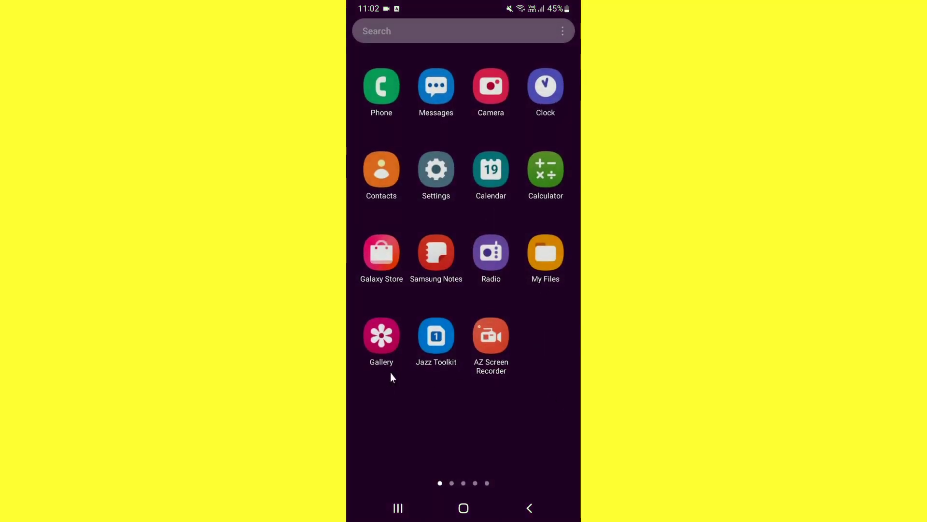
scroll(396, 362, down, 3)
scroll(527, 304, up, 1)
scroll(521, 316, down, 1)
click(488, 173)
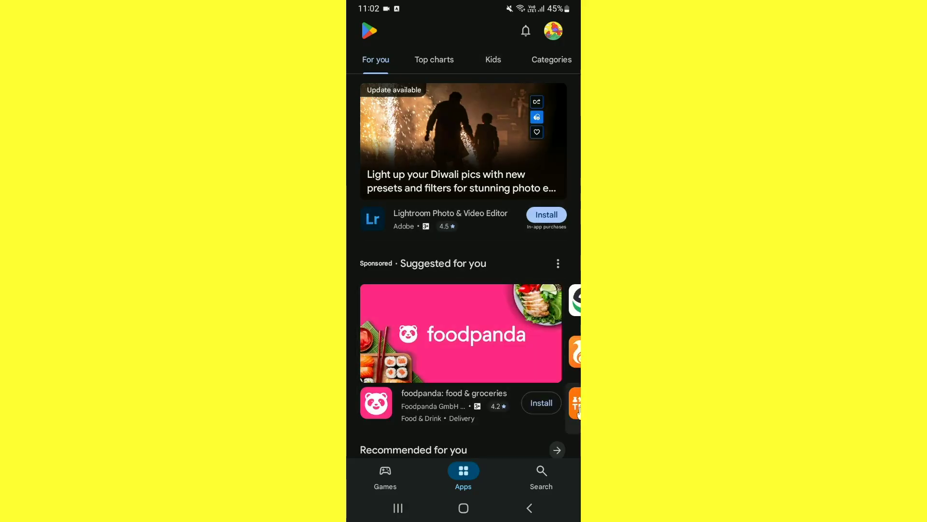
Step: Rerun the recent 'instagram' search and open Instagram's listing to uninstall it
click(543, 471)
click(433, 34)
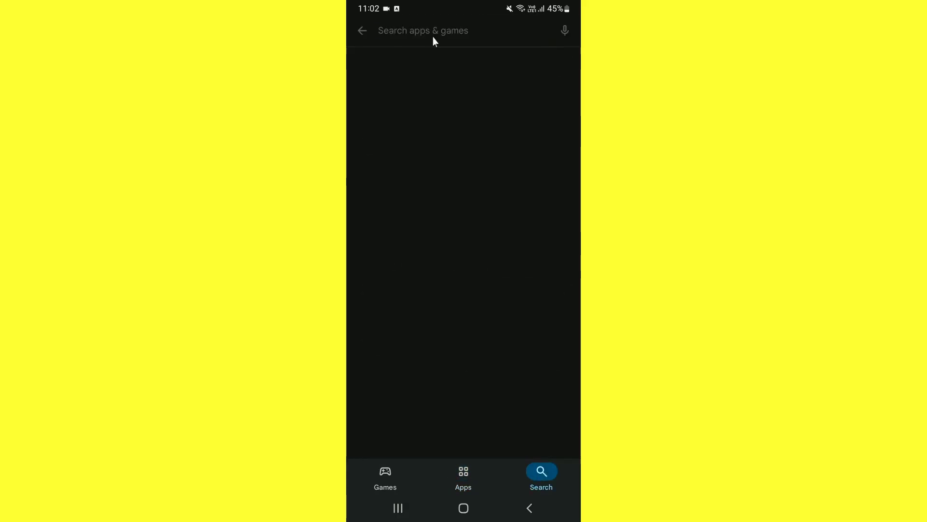
click(407, 81)
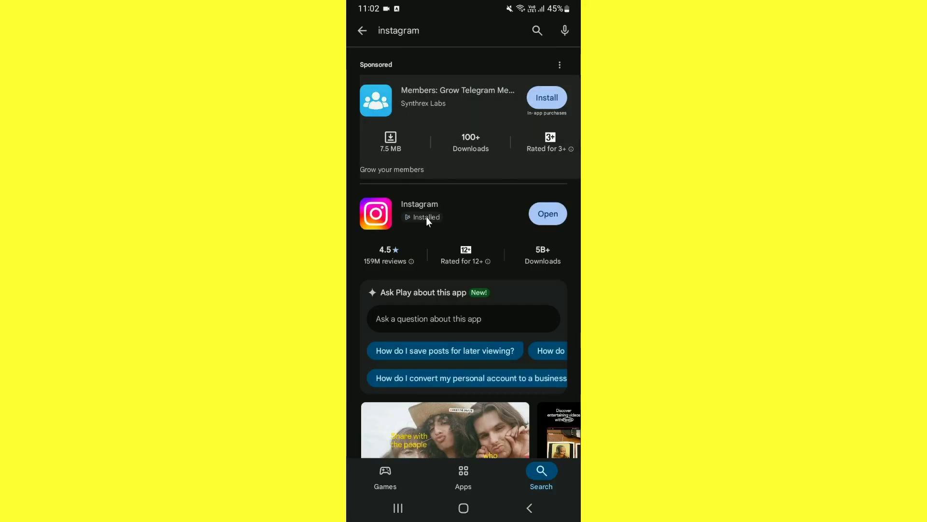
click(439, 221)
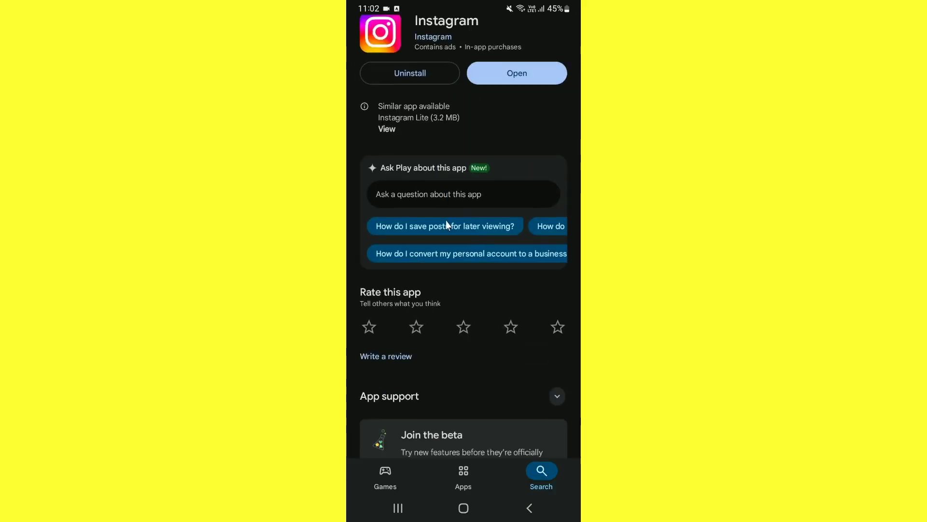
scroll(440, 213, down, 5)
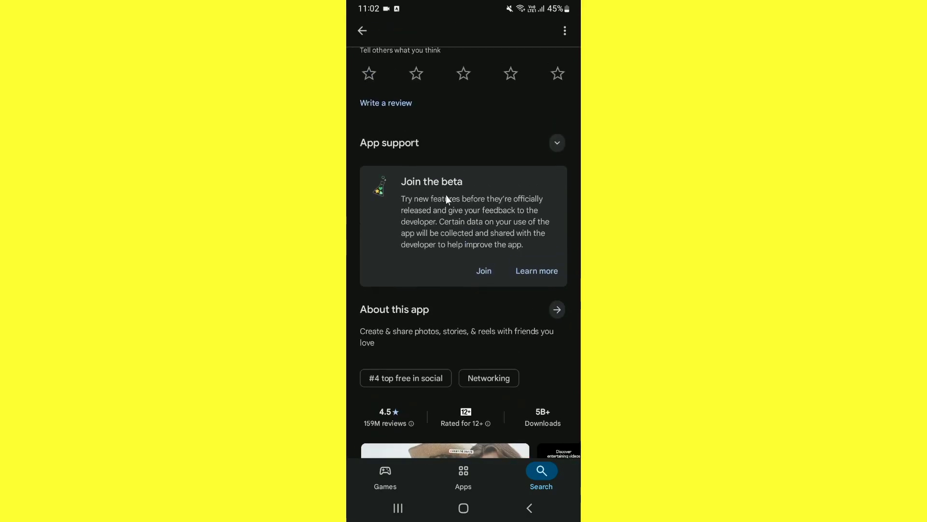
scroll(483, 248, up, 5)
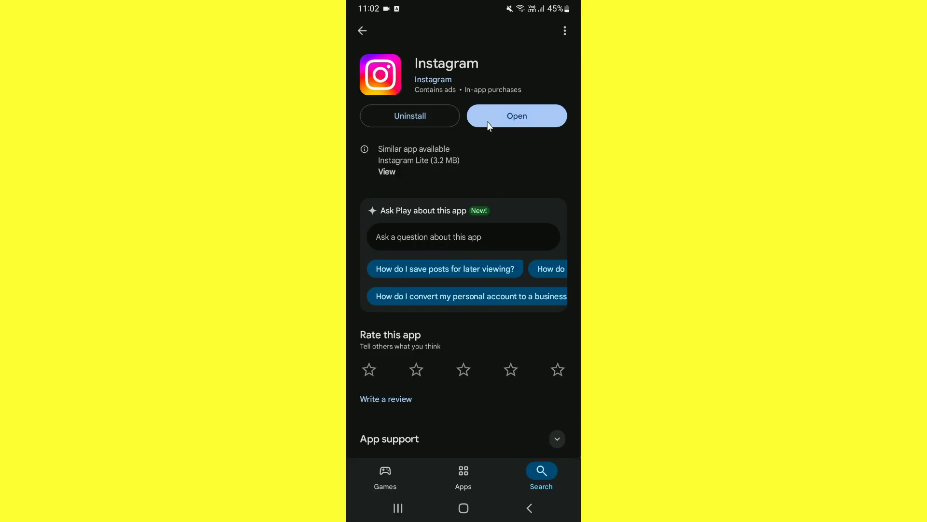
click(411, 119)
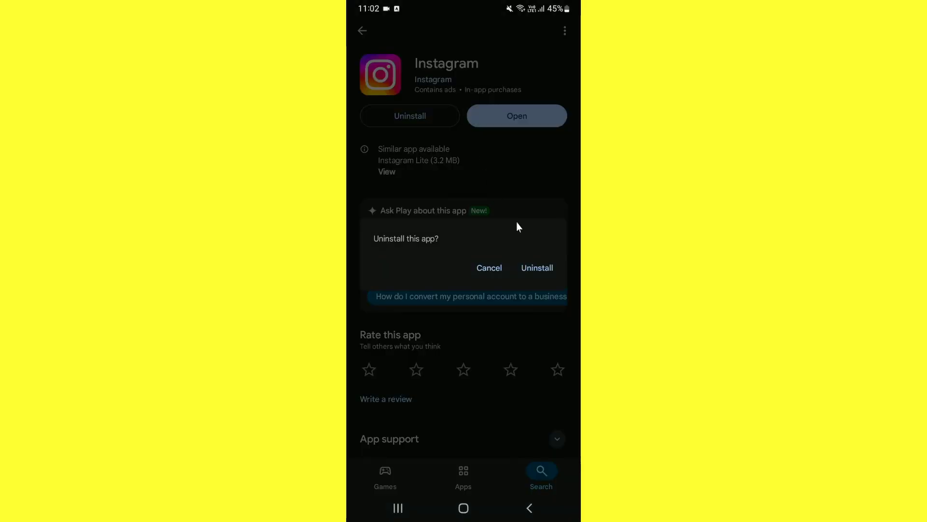
Step: Confirm uninstalling Instagram, then install a fresh copy from its Play Store listing
click(548, 267)
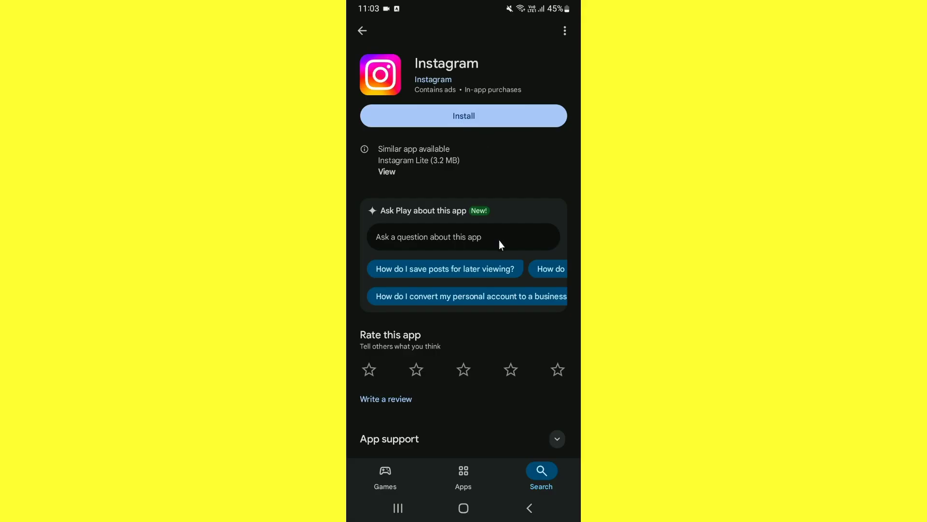
click(455, 120)
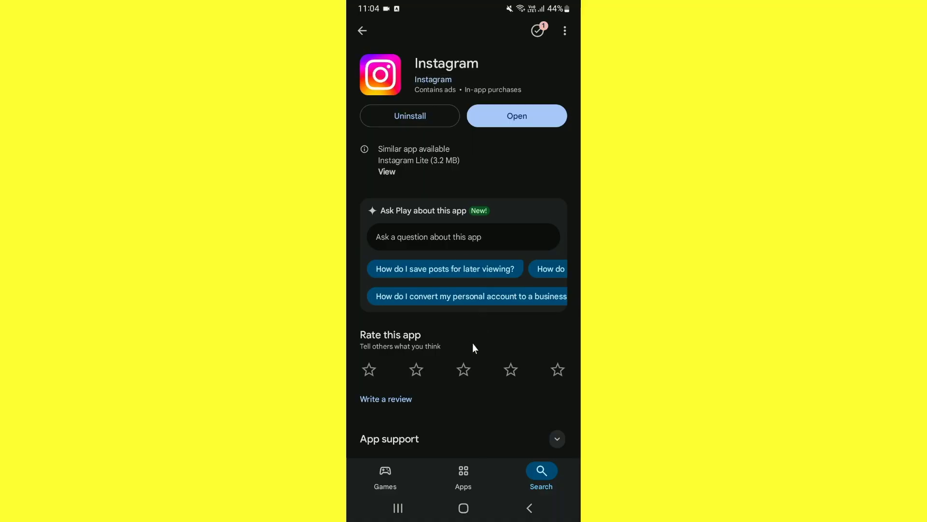
click(464, 507)
Step: Return to Settings from Recents and open Instagram's App info via an 'ins' search
drag(465, 390, 463, 268)
click(398, 507)
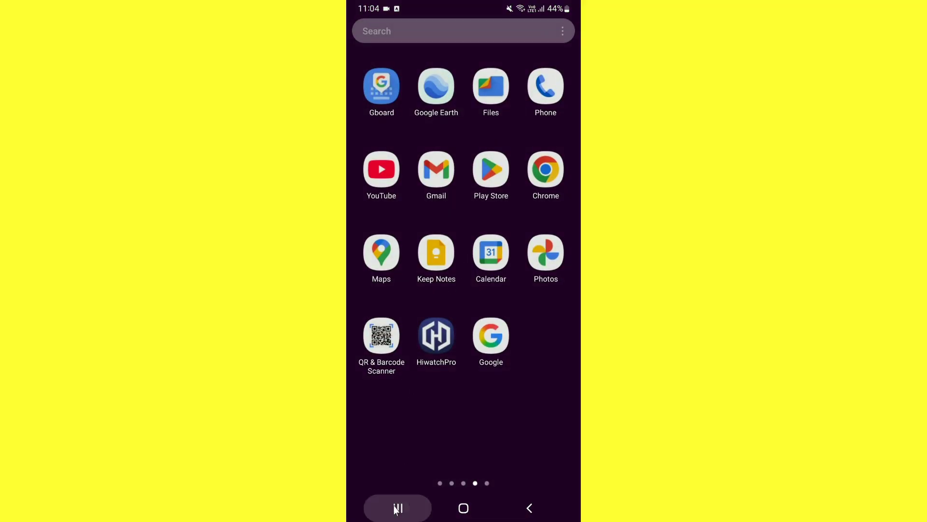
drag(405, 258, 513, 265)
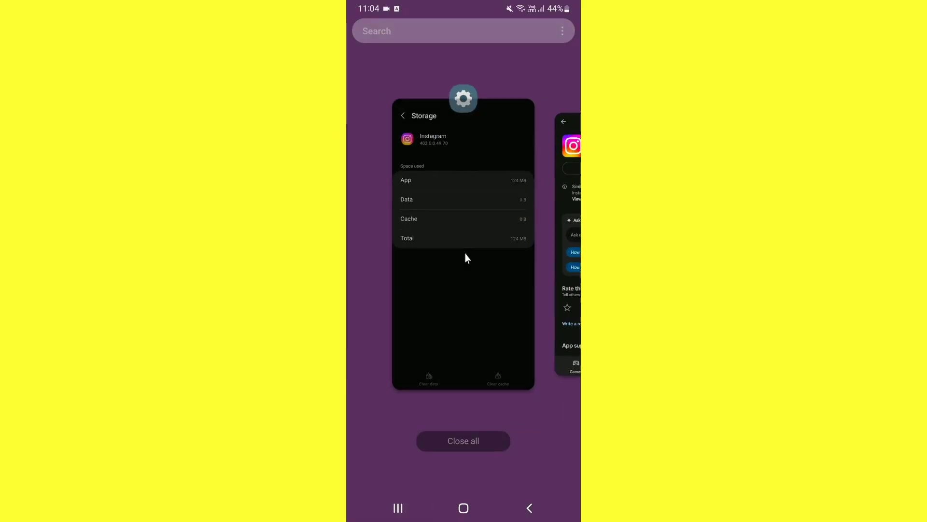
click(467, 259)
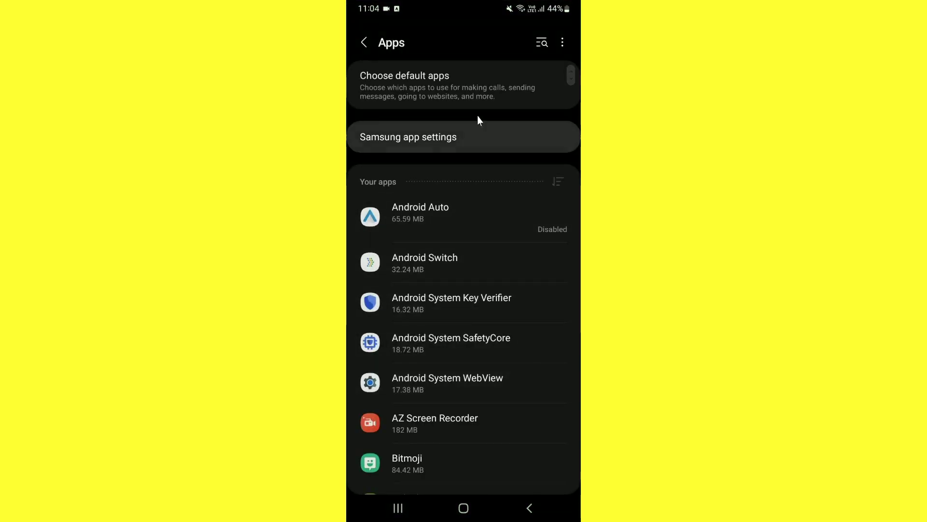
click(542, 43)
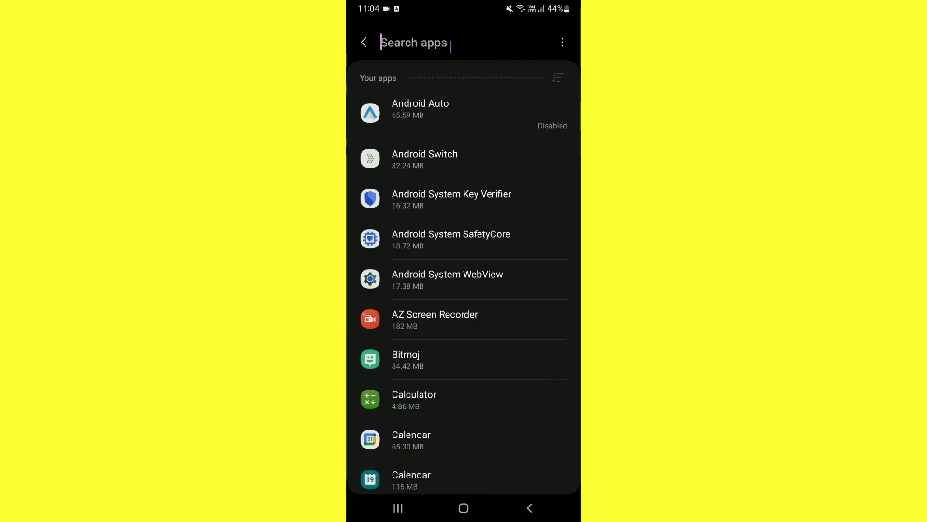
text(ins)
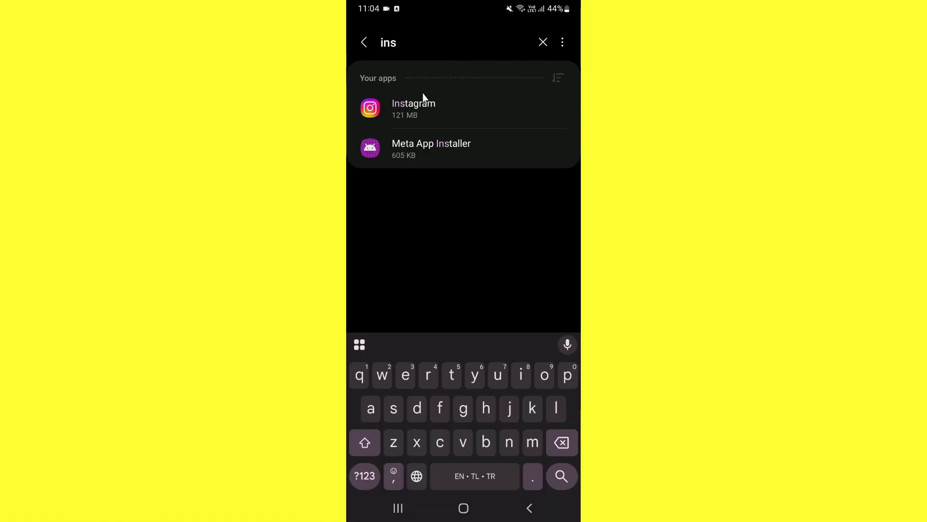
click(423, 102)
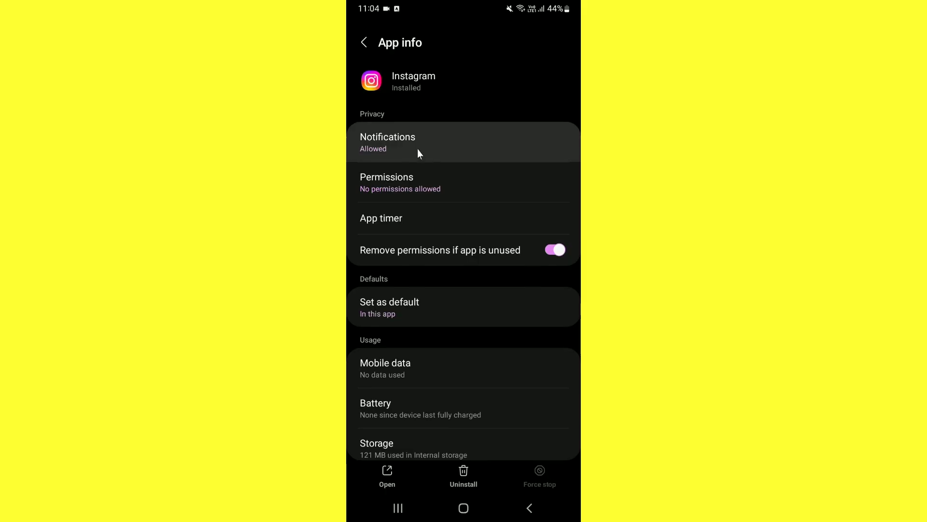
Step: Clear the reinstalled Instagram's data to 0 B, leaving 121 MB total
scroll(411, 332, down, 3)
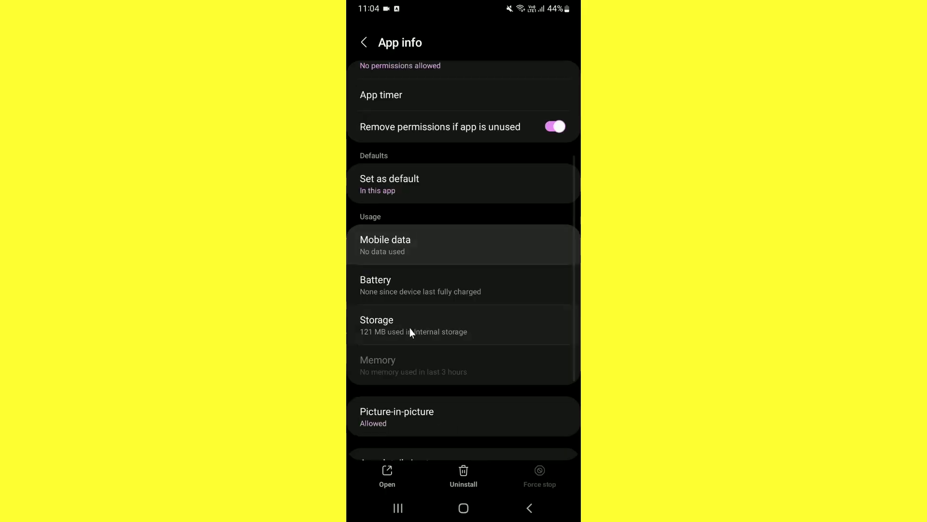
click(401, 328)
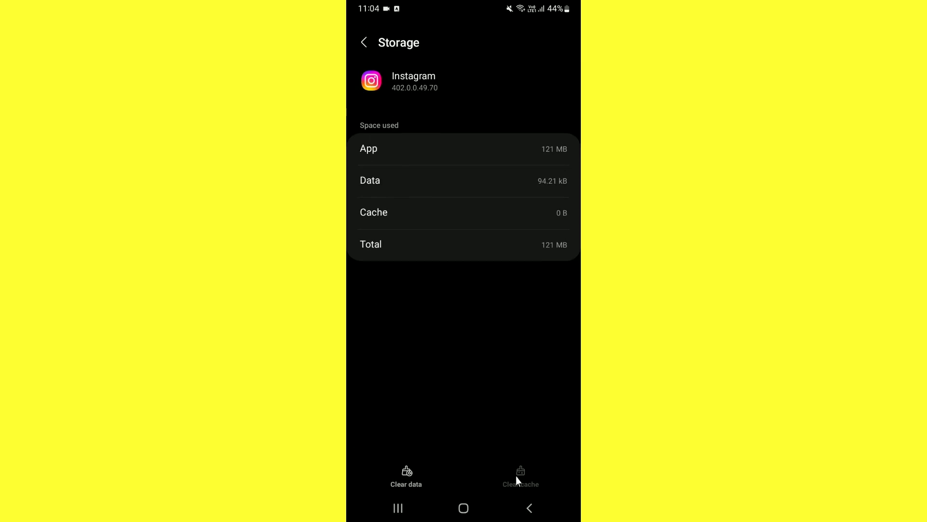
click(406, 482)
click(506, 460)
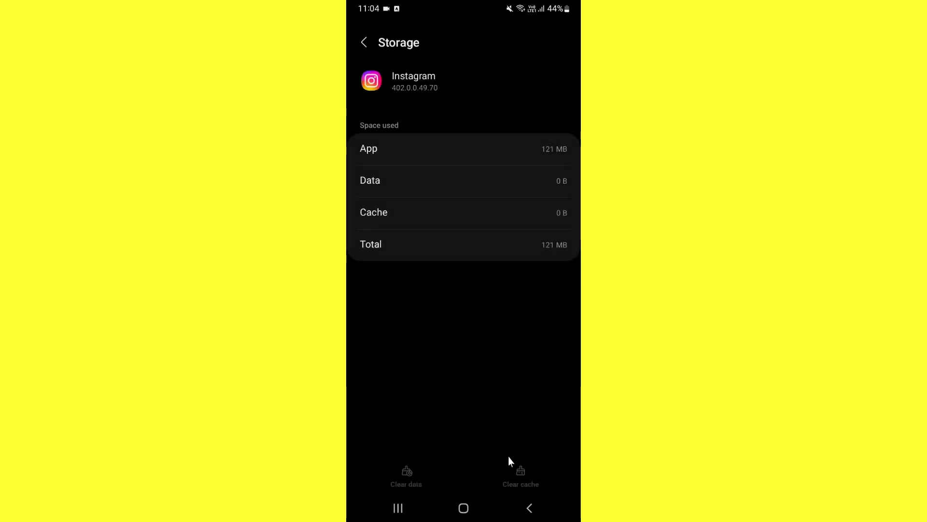
click(466, 511)
drag(498, 337, 496, 208)
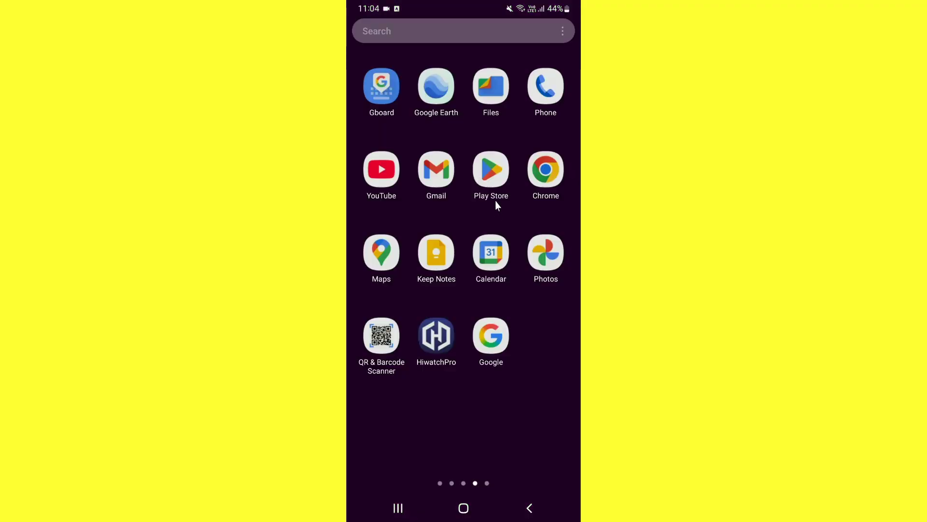
Step: Open Instagram from Play Store, log in with the account credentials, and decline saving login info
click(495, 181)
click(508, 116)
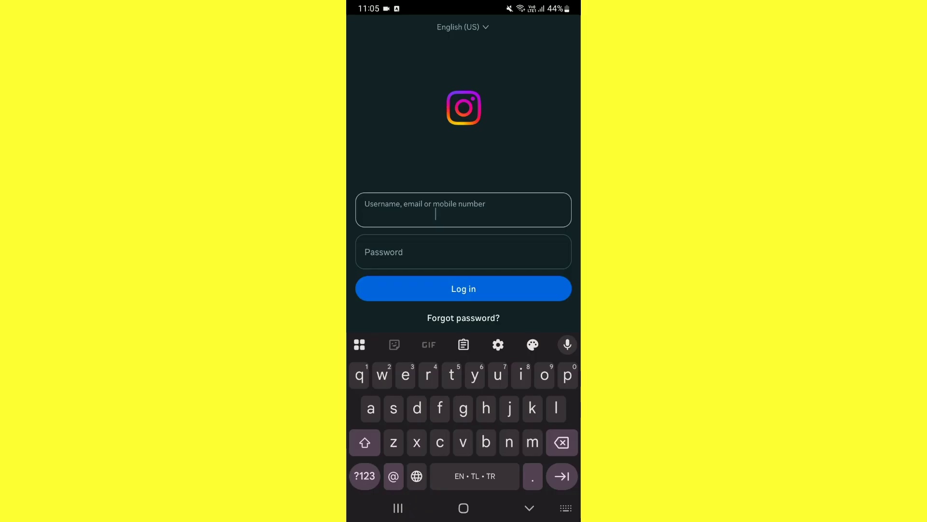
key(Return)
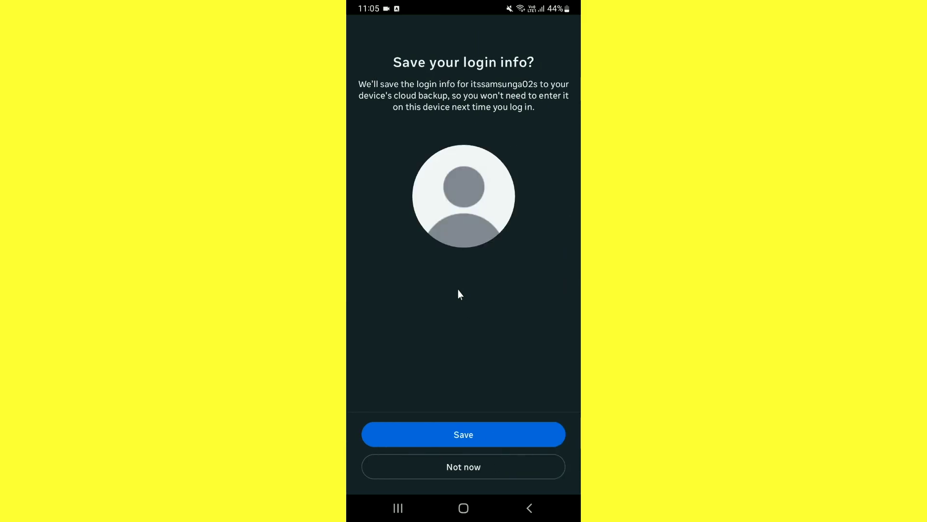
click(464, 467)
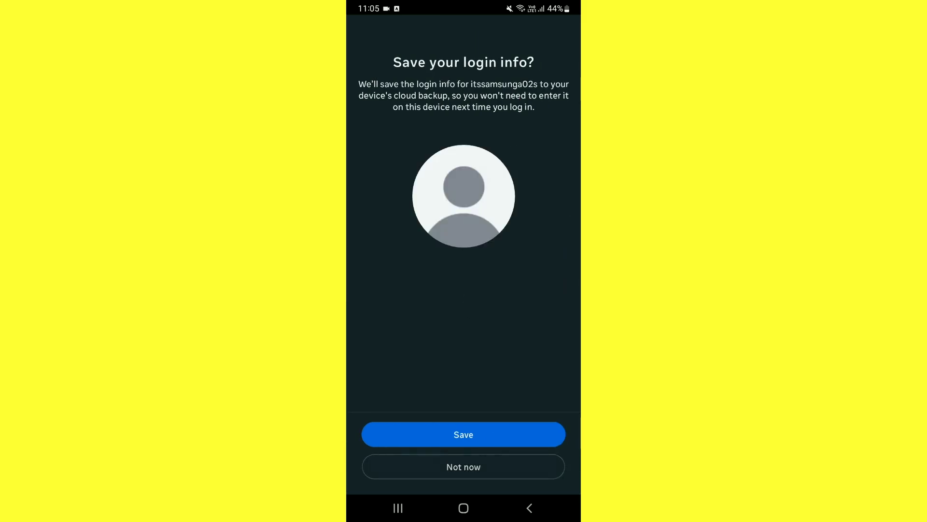